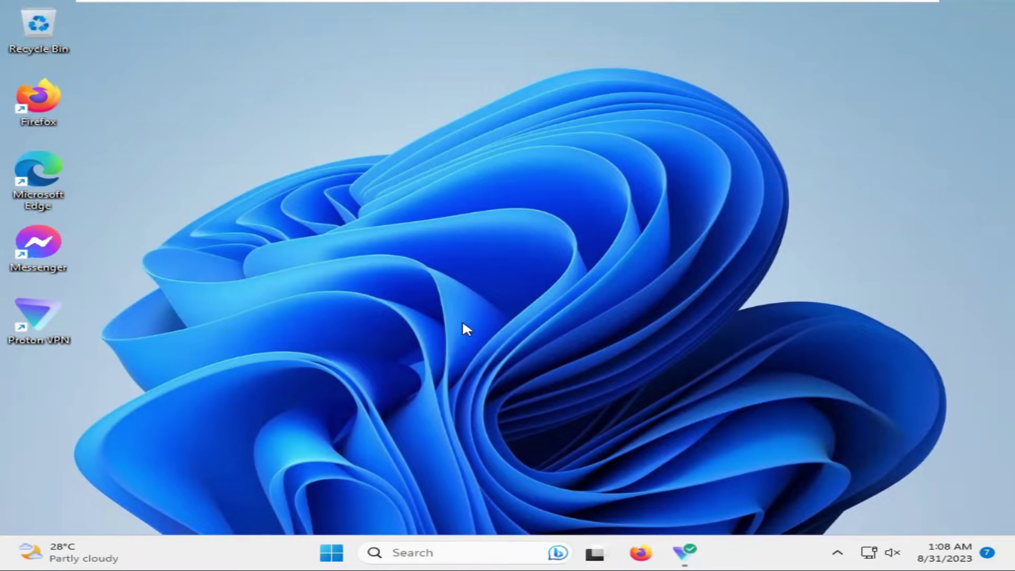
Search Start for 'user acc' and open Change User Account Control settings
right_click(47, 244)
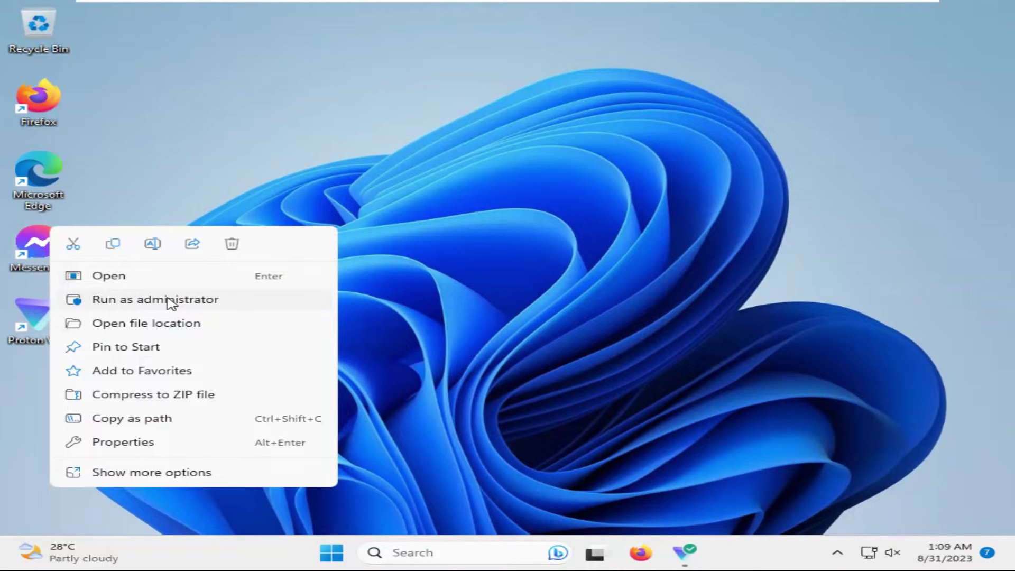
left_click(461, 296)
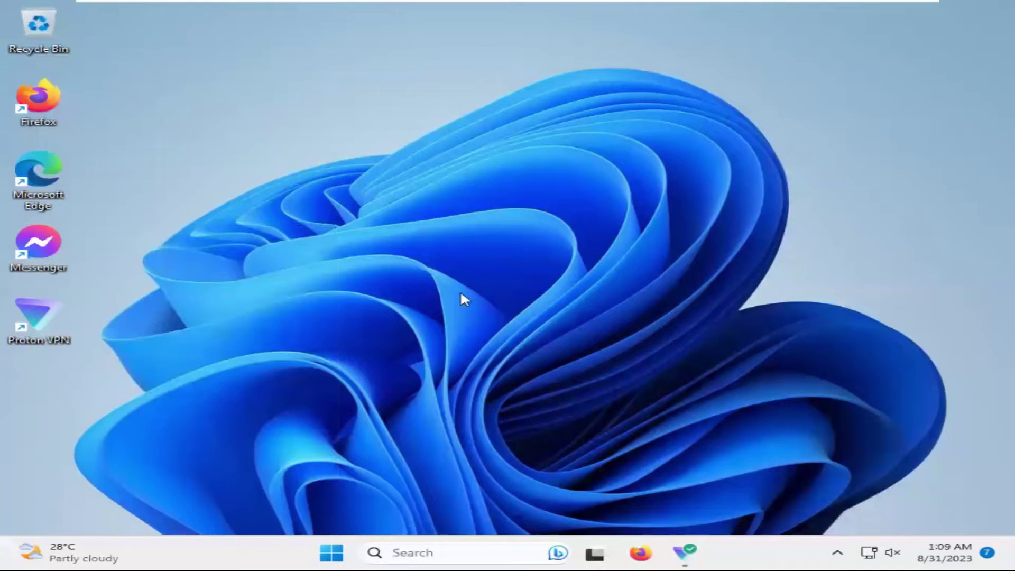
left_click(332, 555)
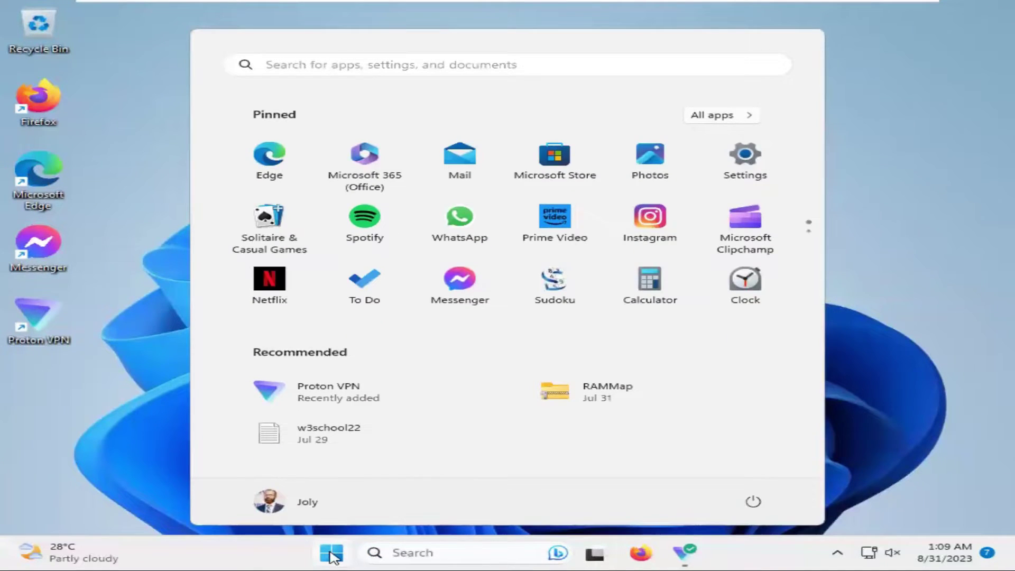
left_click(335, 67)
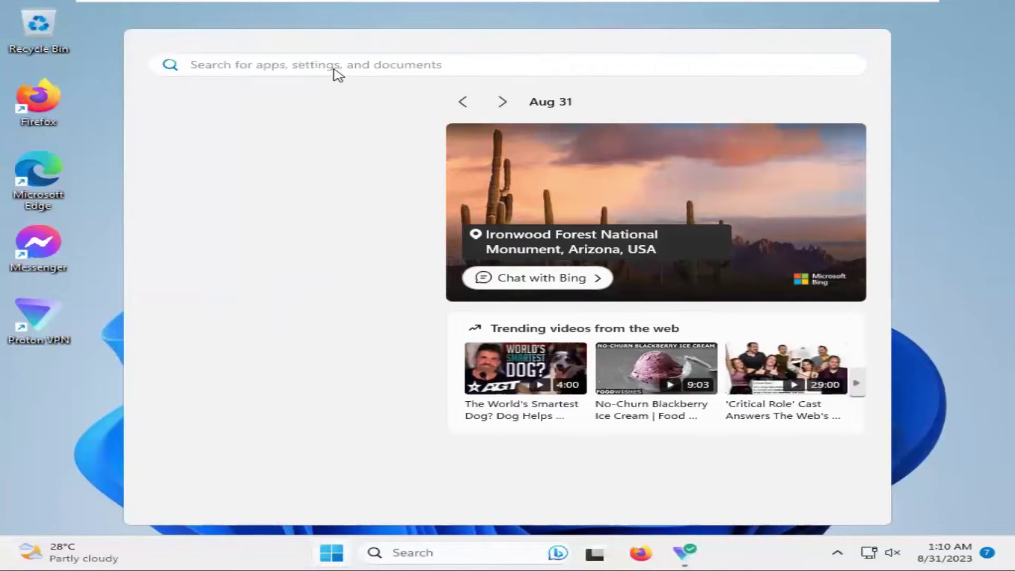
type("user")
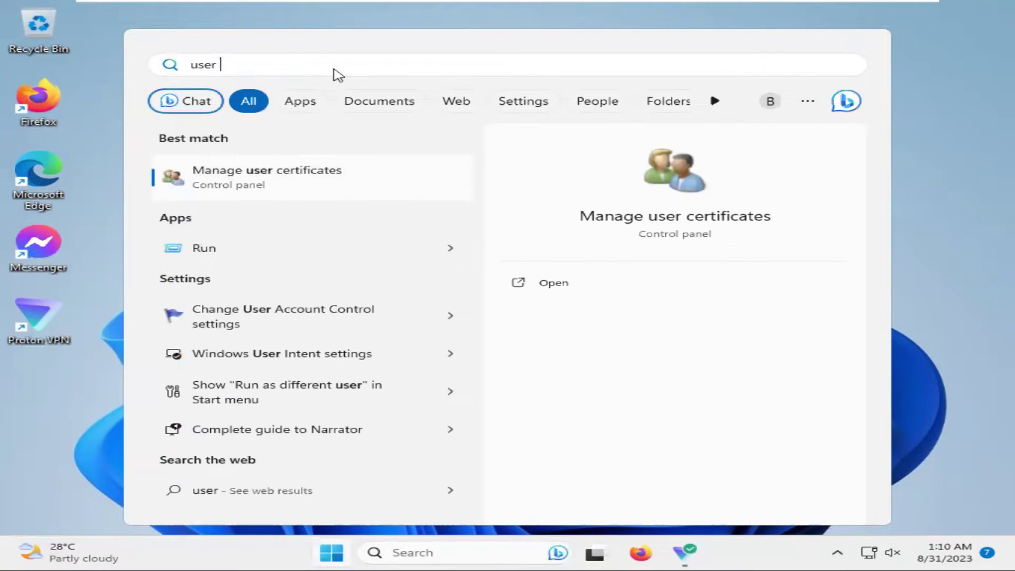
type(" acc")
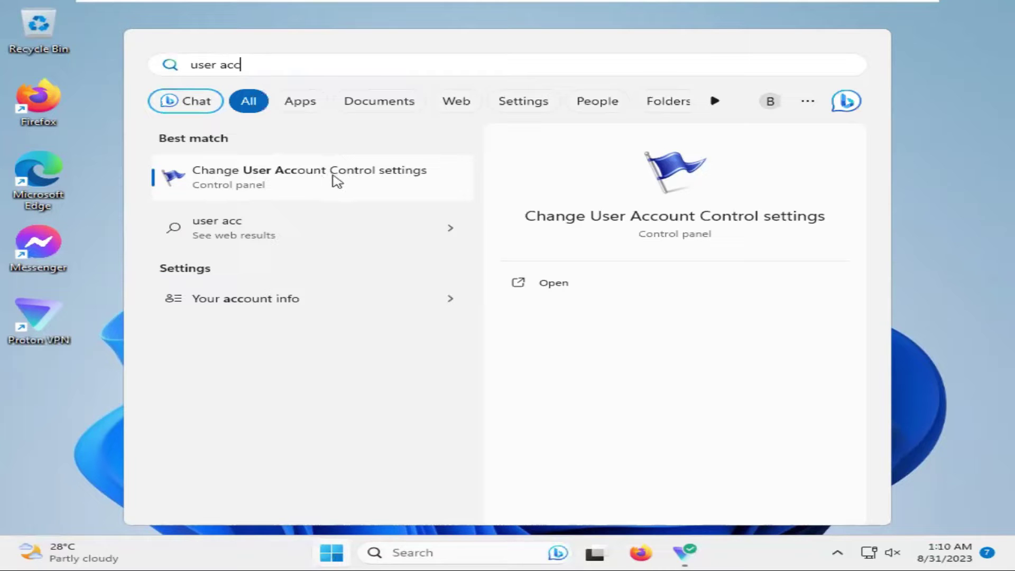
left_click(334, 178)
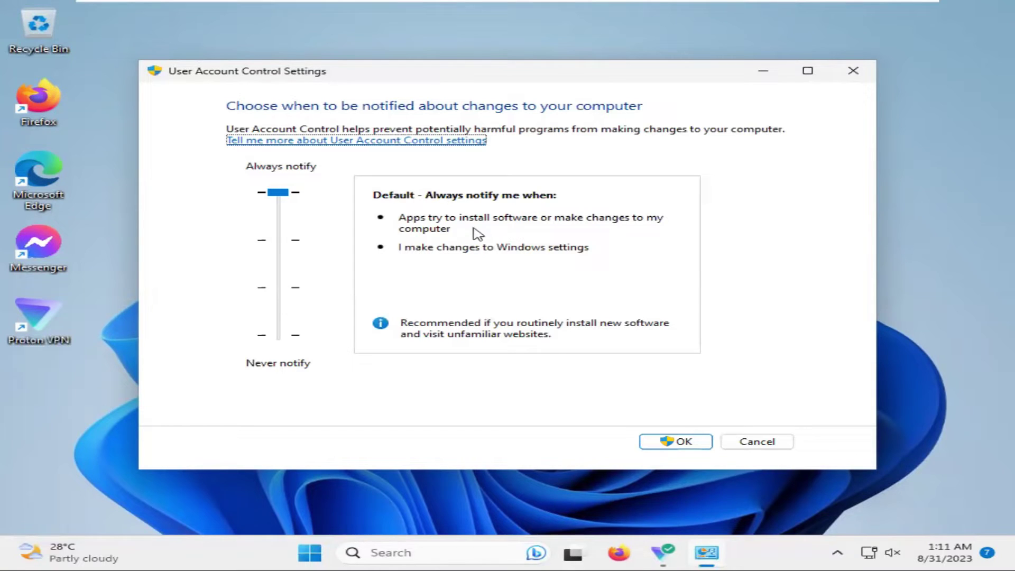
Set UAC to the second notch, always notify without dimming the desktop, and save
left_click(279, 240)
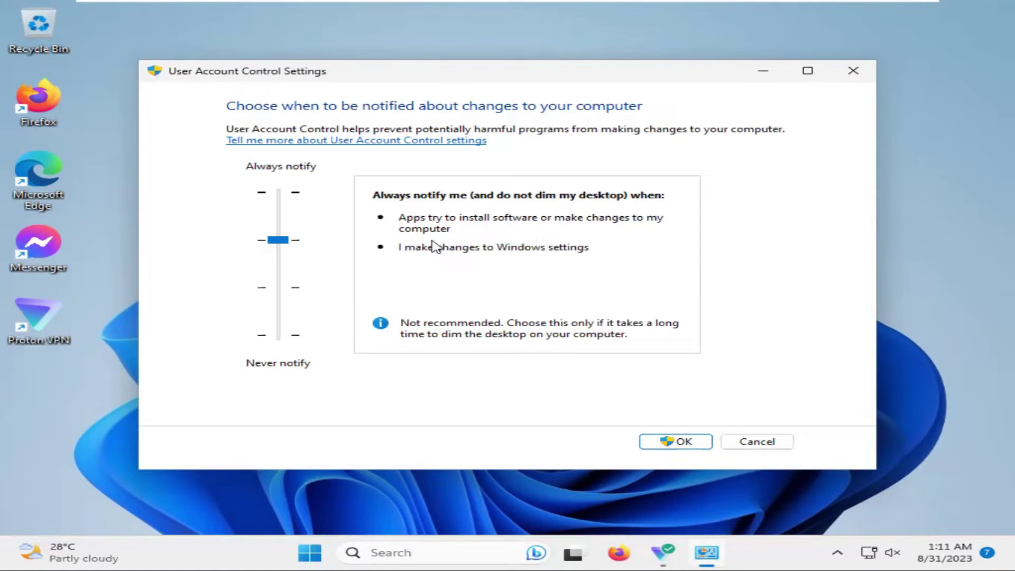
left_click(283, 291)
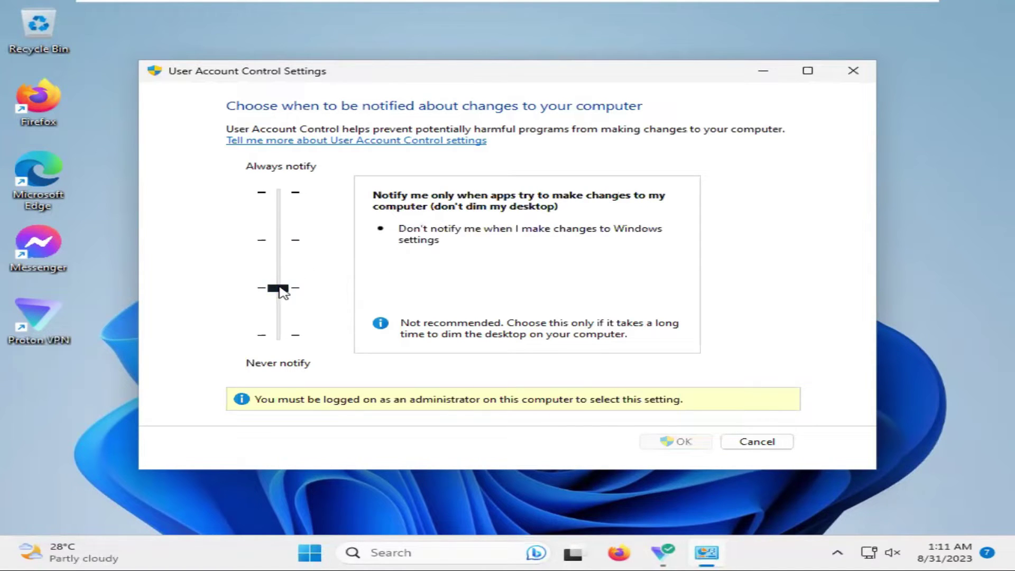
left_click(282, 243)
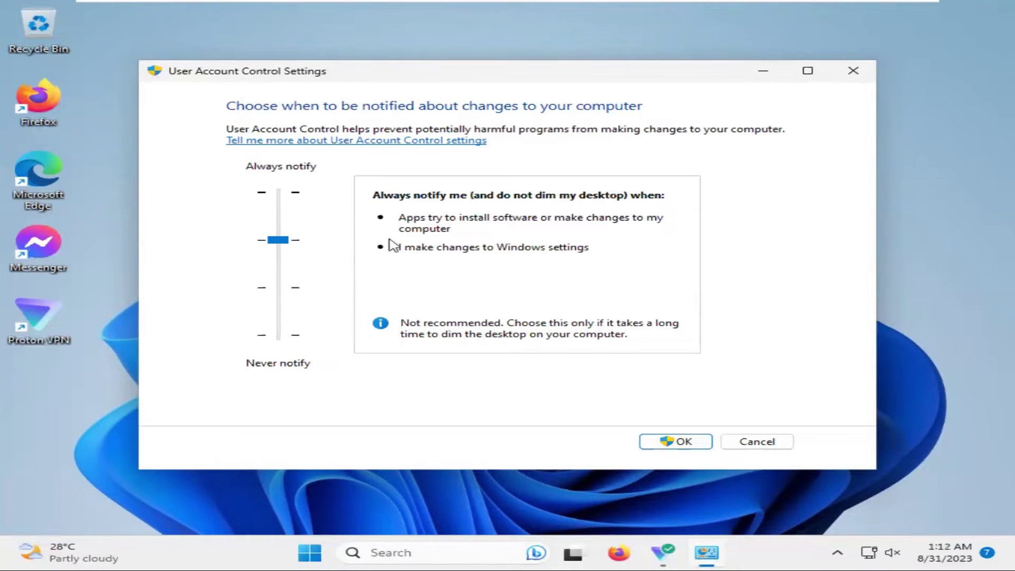
left_click(669, 442)
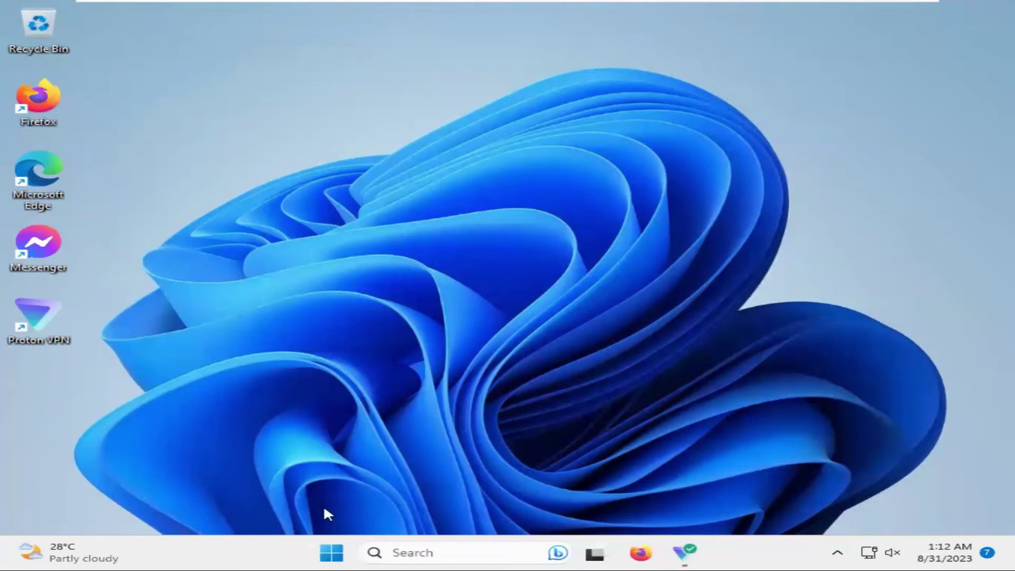
Launch netplwiz from the Run box opened via the Start button's right-click menu
right_click(331, 552)
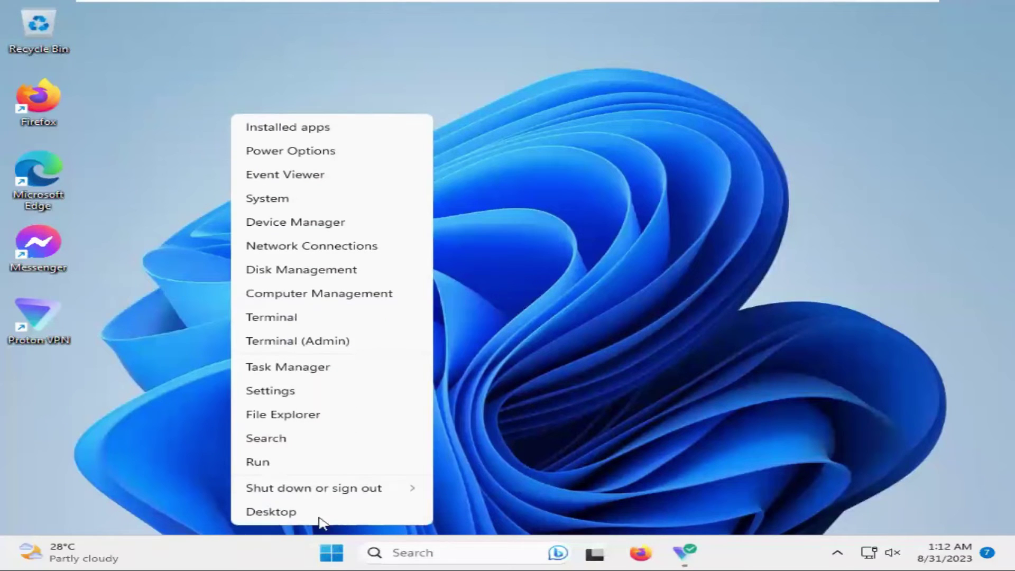
left_click(275, 463)
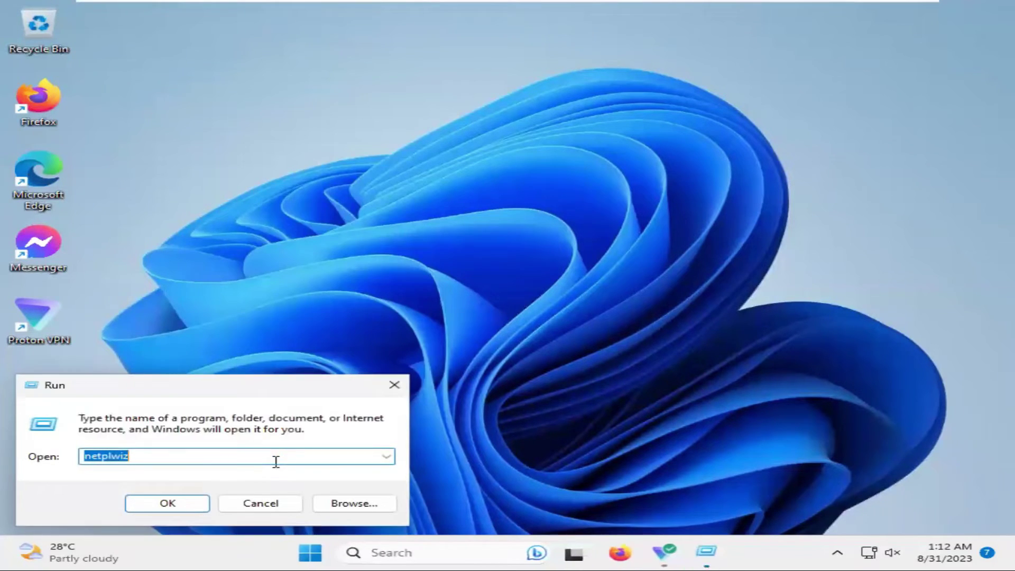
left_click_drag(293, 388, 437, 302)
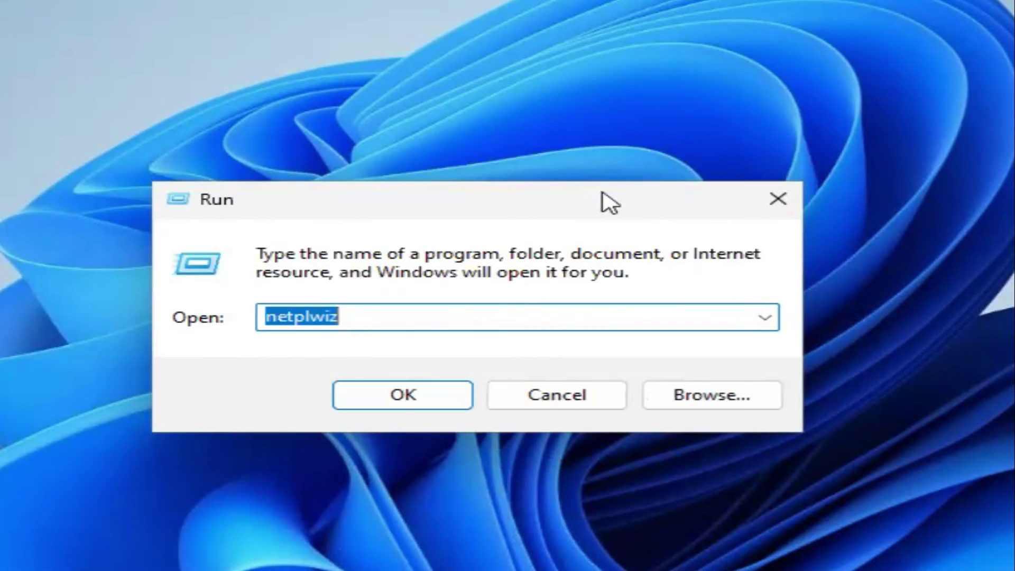
left_click(408, 319)
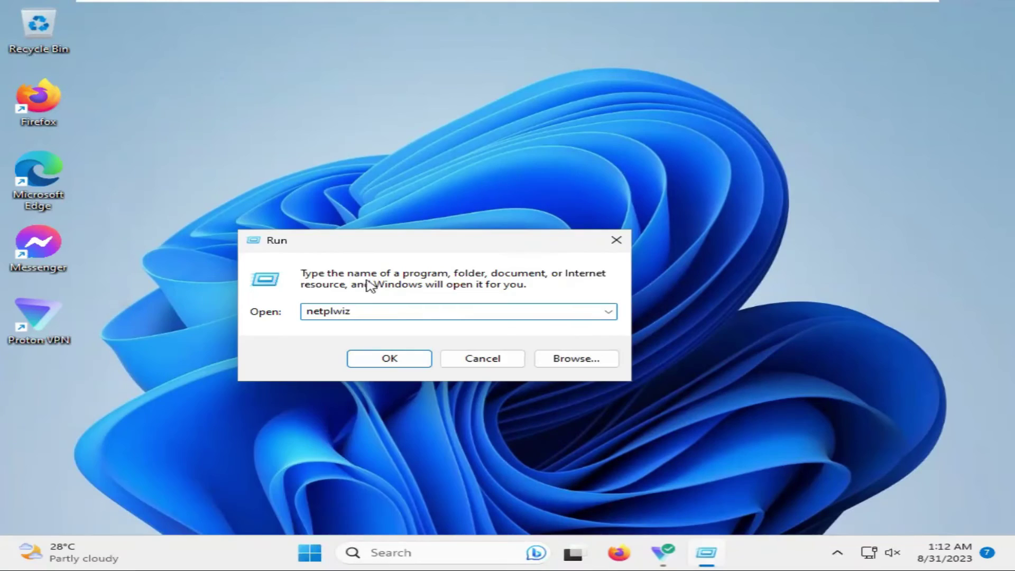
left_click(384, 360)
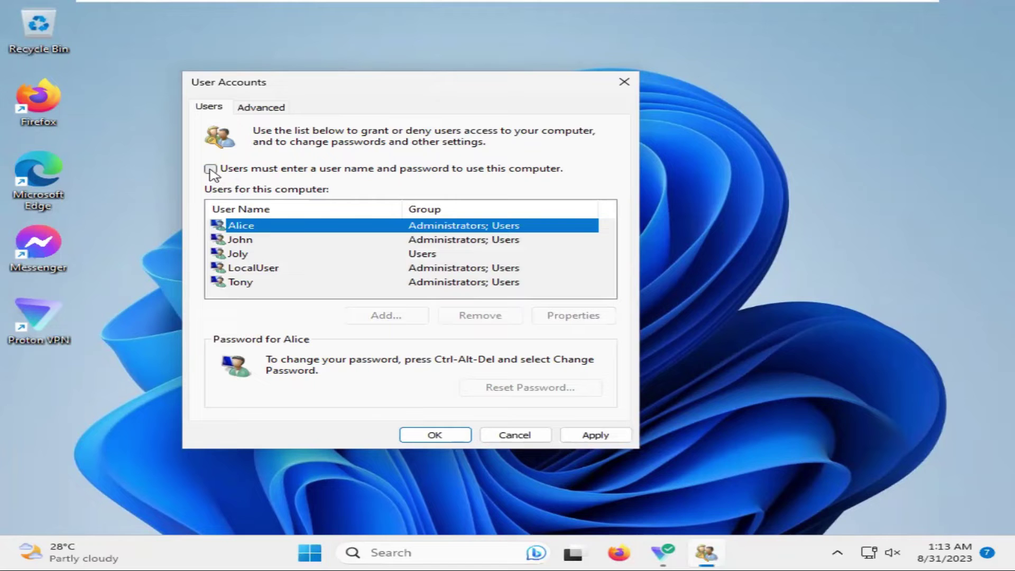
Require a user name and password, then open Properties for the third, standard user account
left_click(210, 169)
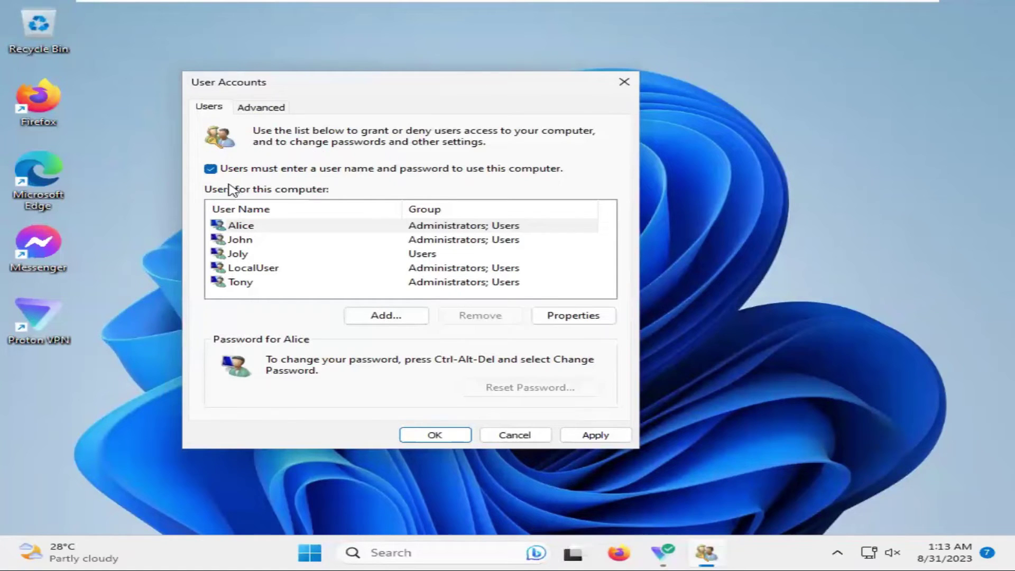
left_click(239, 257)
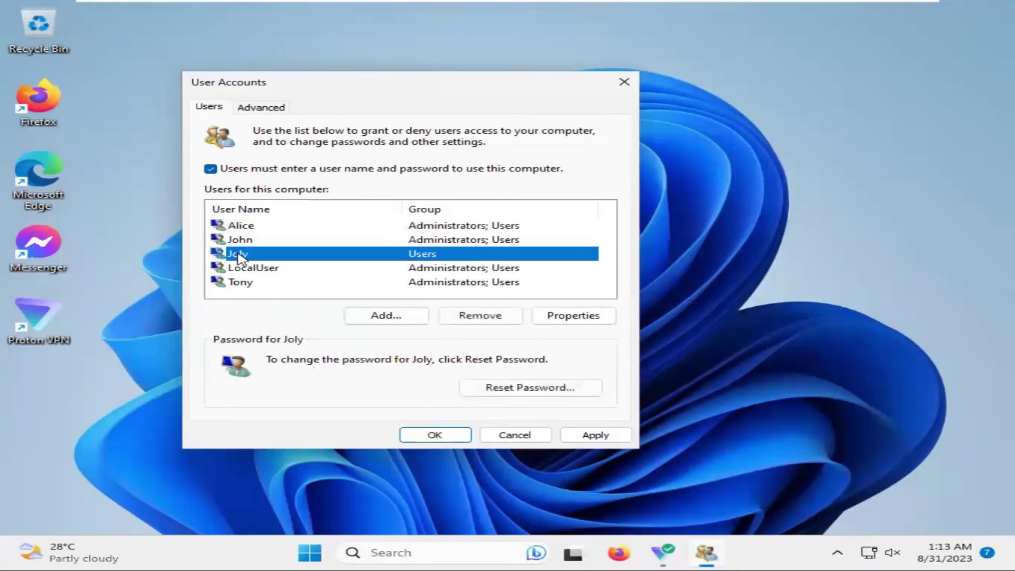
left_click(558, 317)
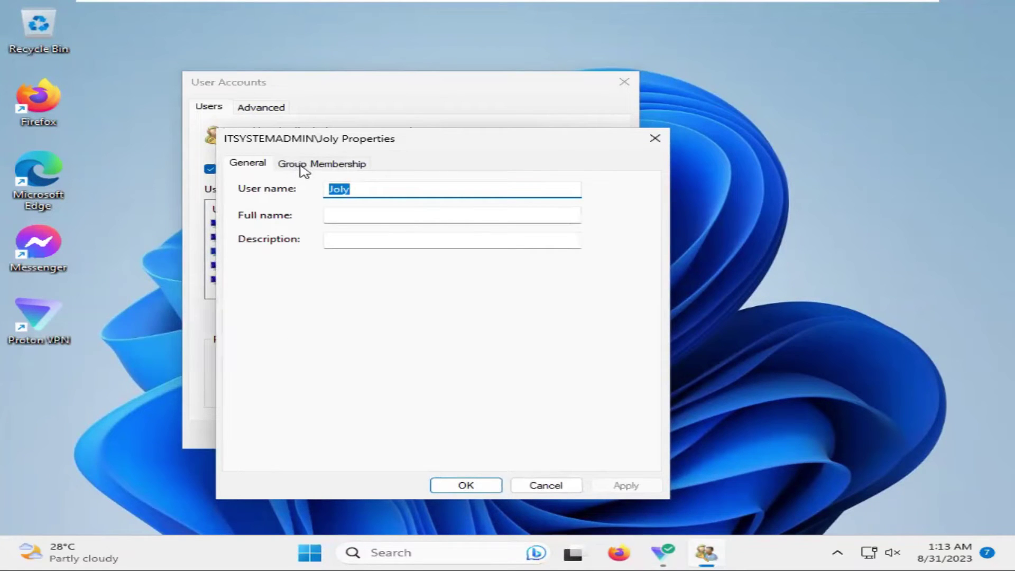
Make the third account an Administrator under Group Membership and apply it in both dialogs
left_click(311, 168)
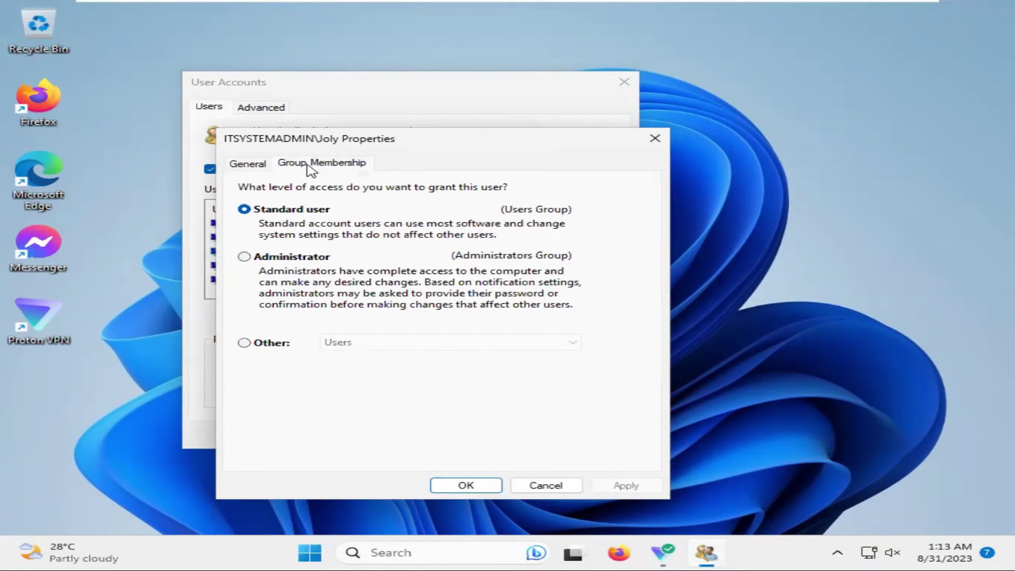
left_click(270, 260)
left_click(611, 488)
left_click(476, 485)
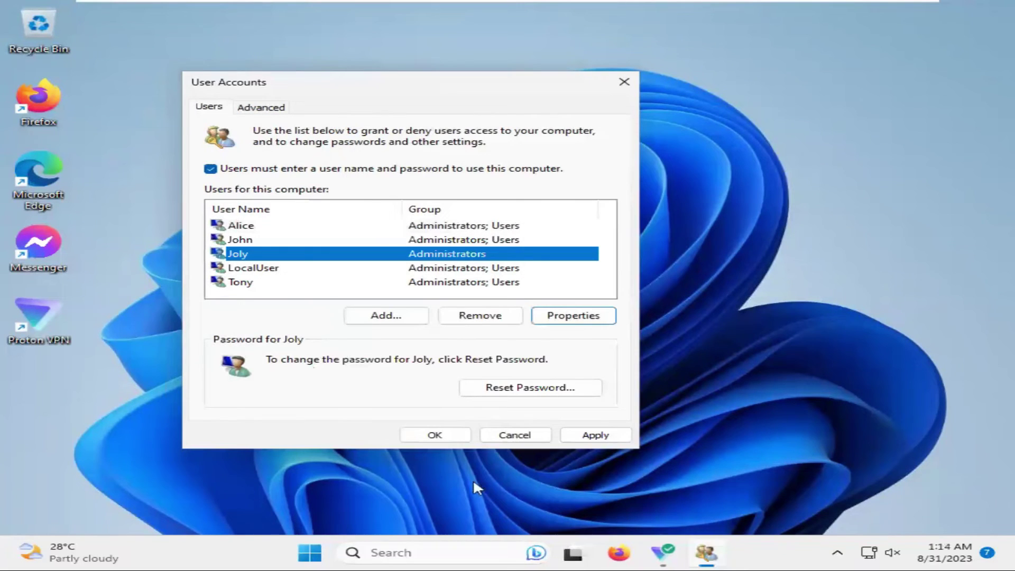
left_click(595, 436)
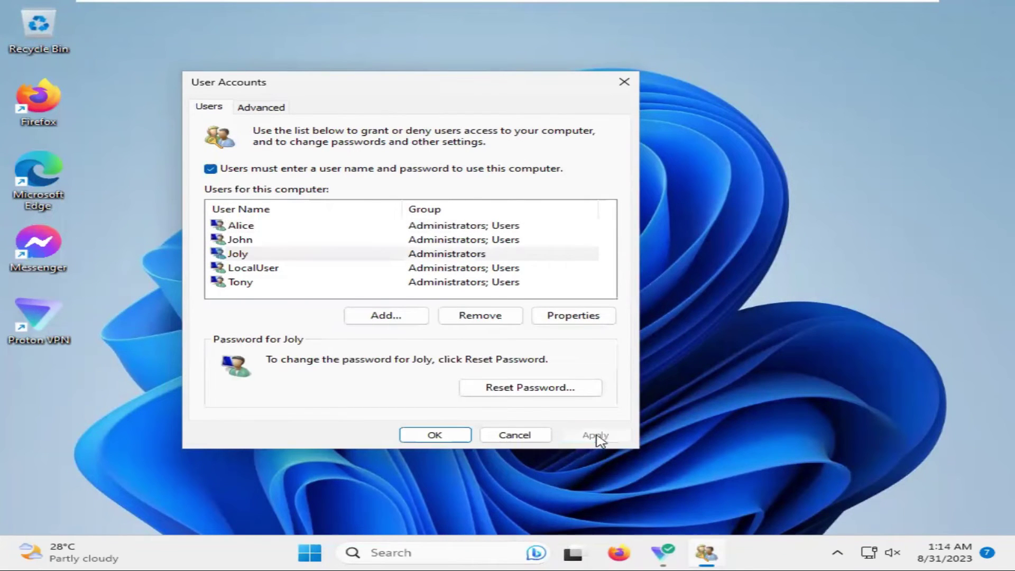
left_click(443, 433)
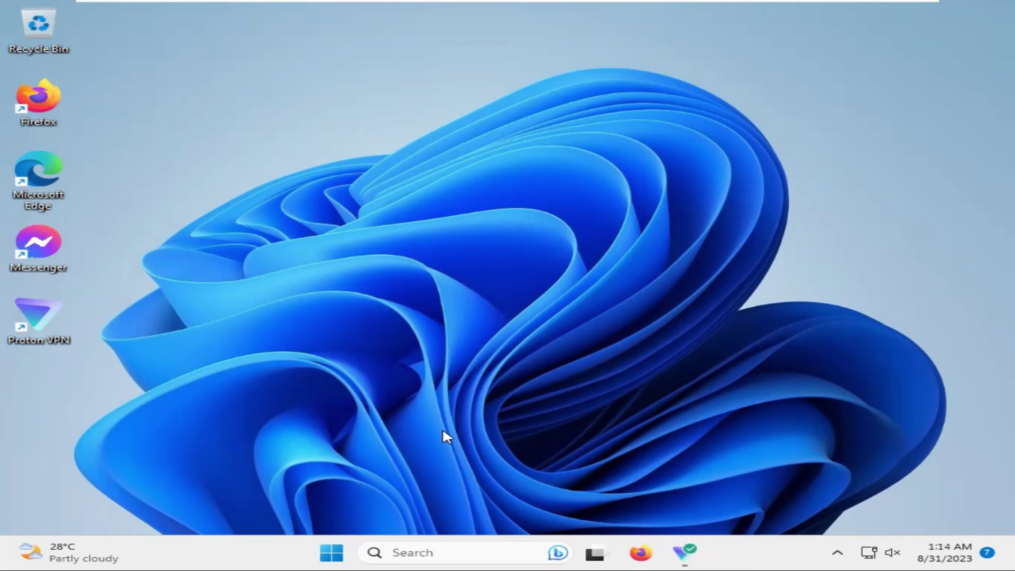
Search the taskbar for 'cmd' and launch Command Prompt
left_click(402, 551)
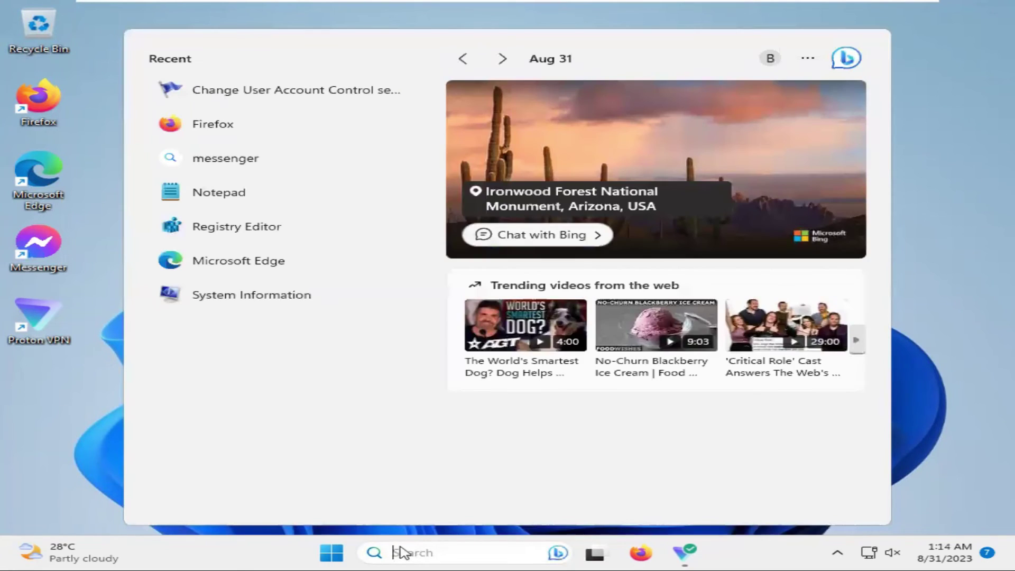
type("cmd")
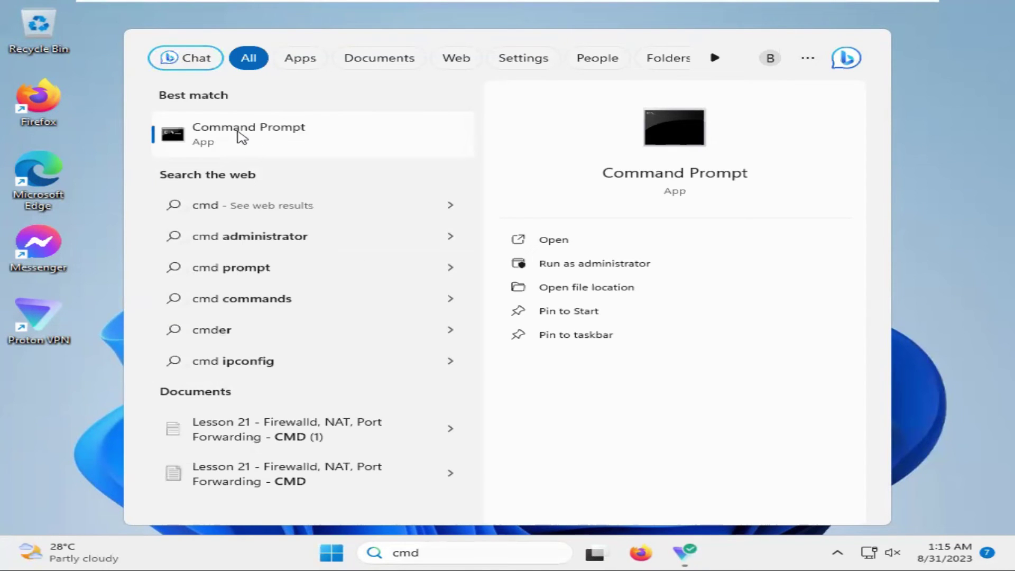
left_click(239, 136)
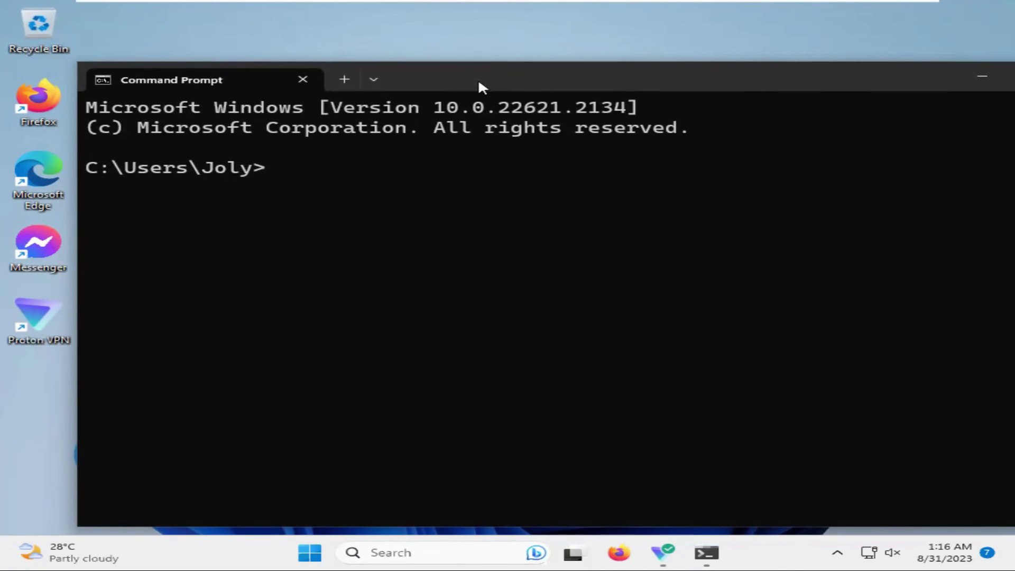
Enter 'sfc /scannow' at the Command Prompt
type("sfc /scan")
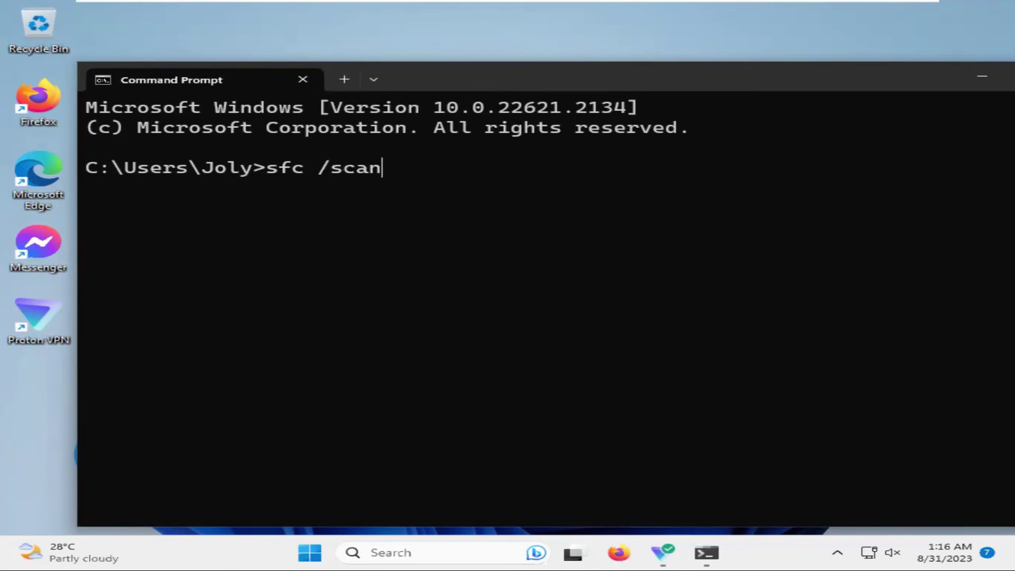
type("now")
Restart the computer from the Start menu's Power options
left_click(309, 554)
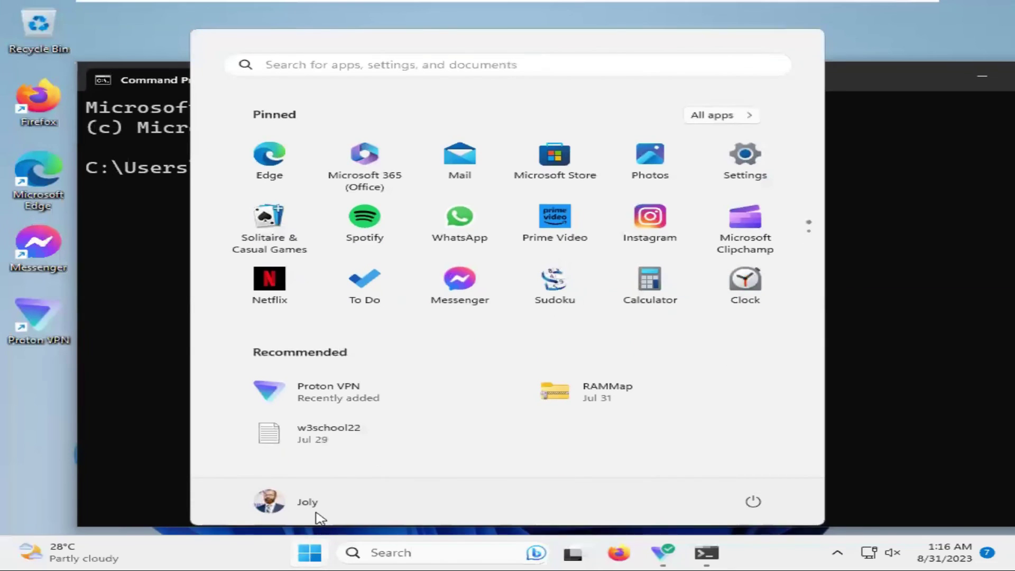
left_click(754, 501)
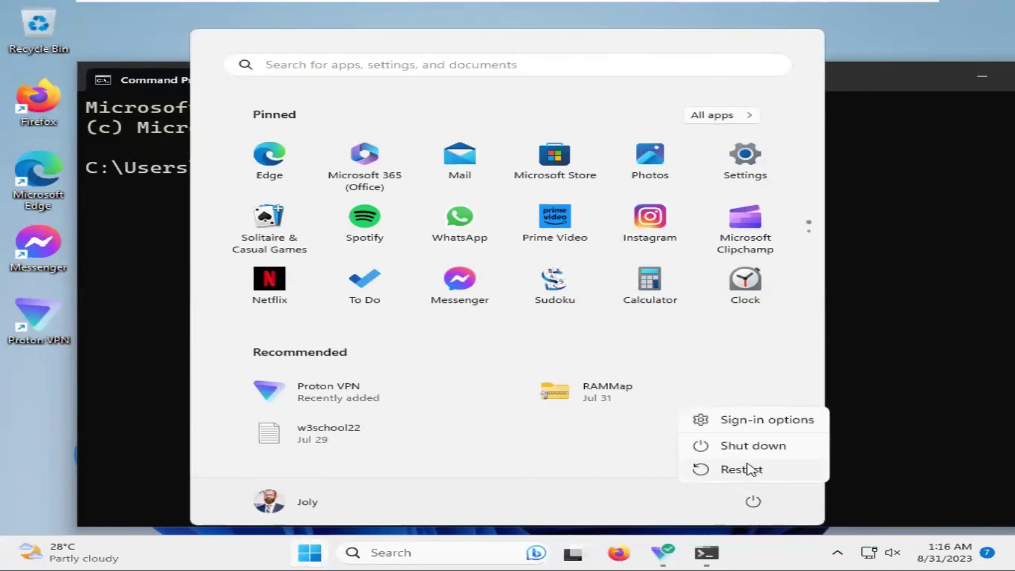
left_click(727, 469)
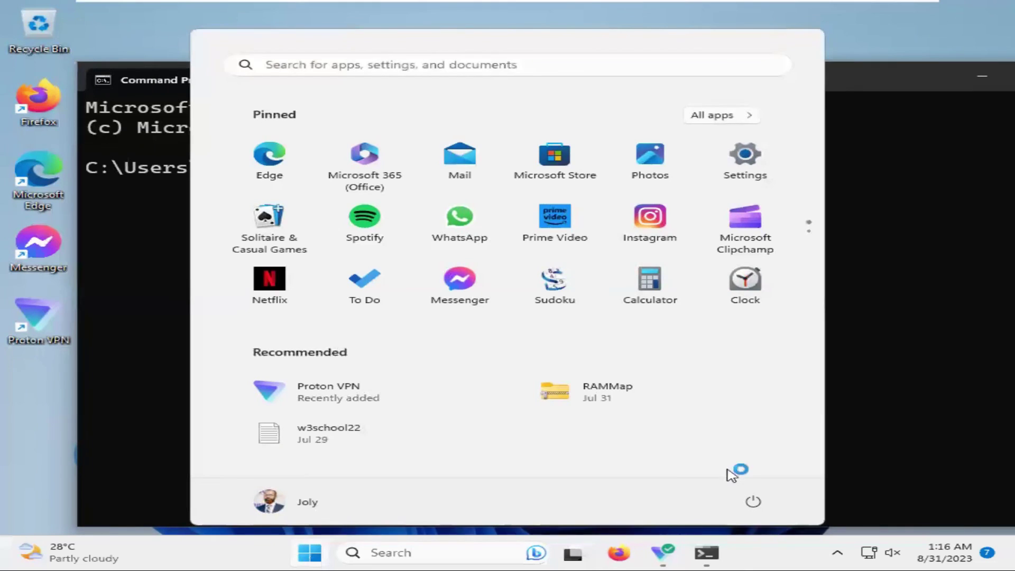